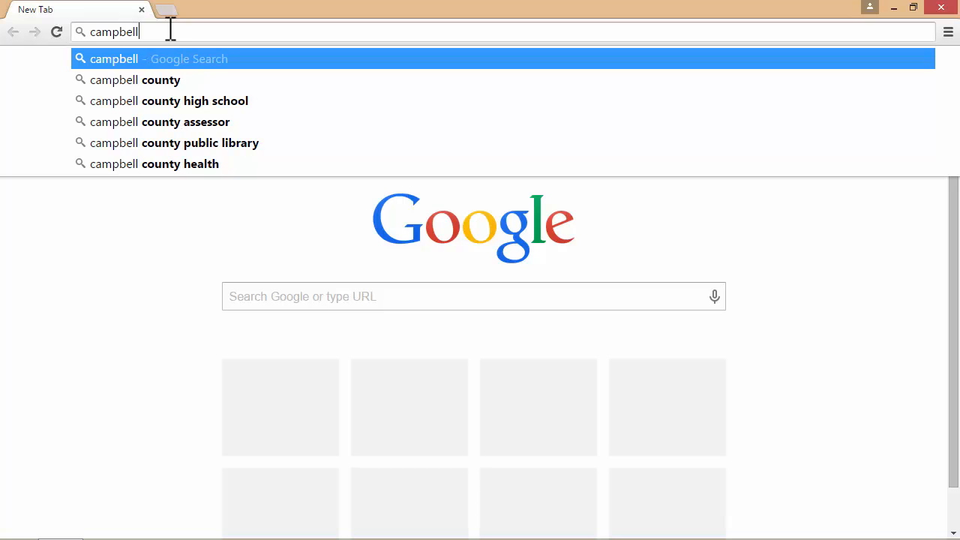
Load campbellsci.com and go to the Support > Downloads page.
type("om")
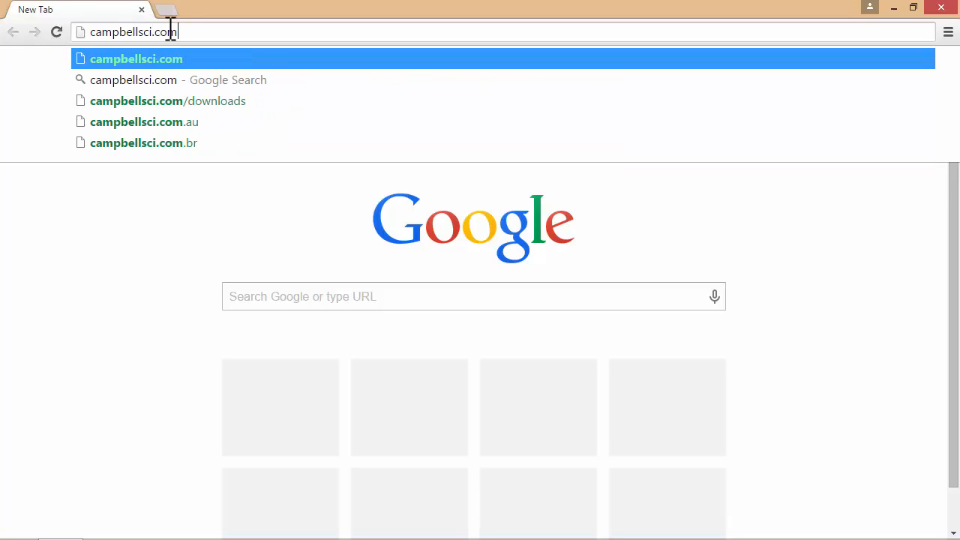
key("Return")
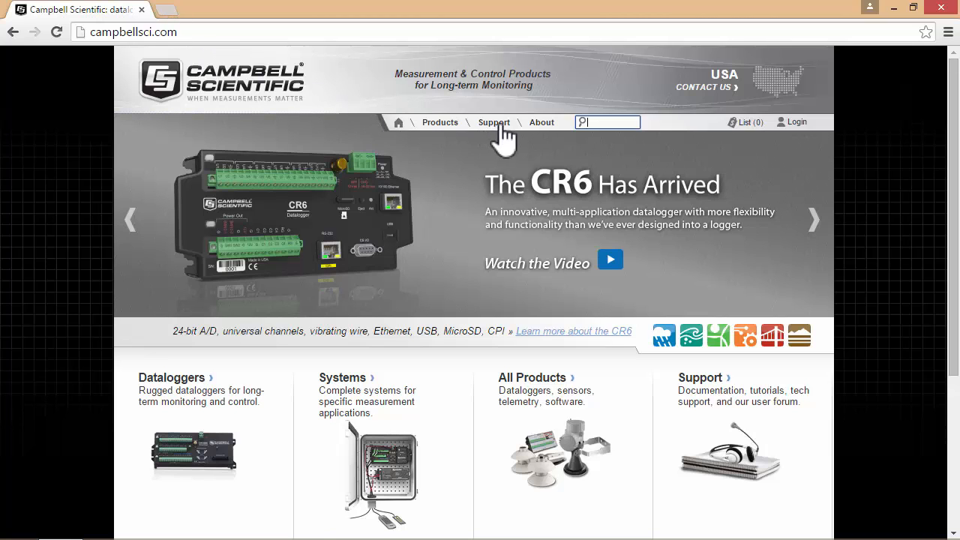
mouse_move(502, 126)
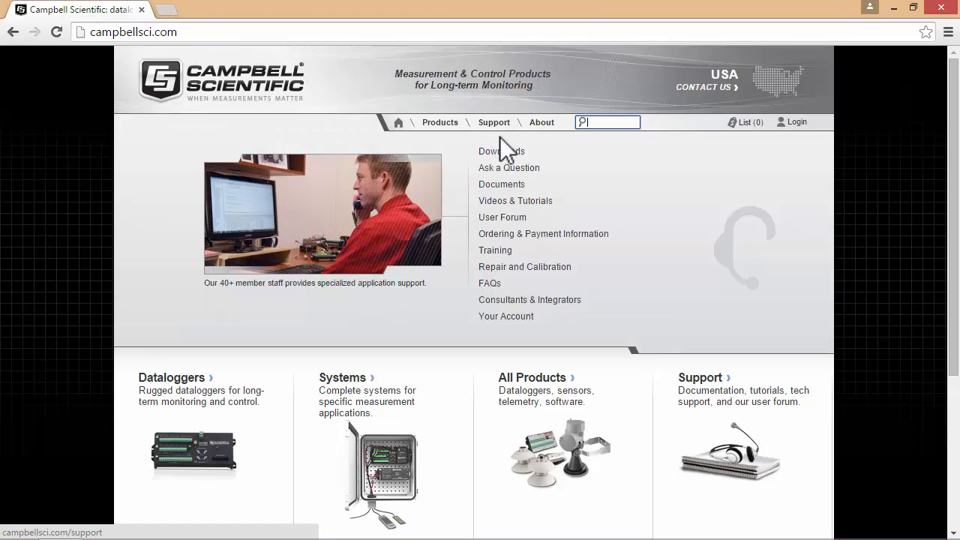
left_click(500, 152)
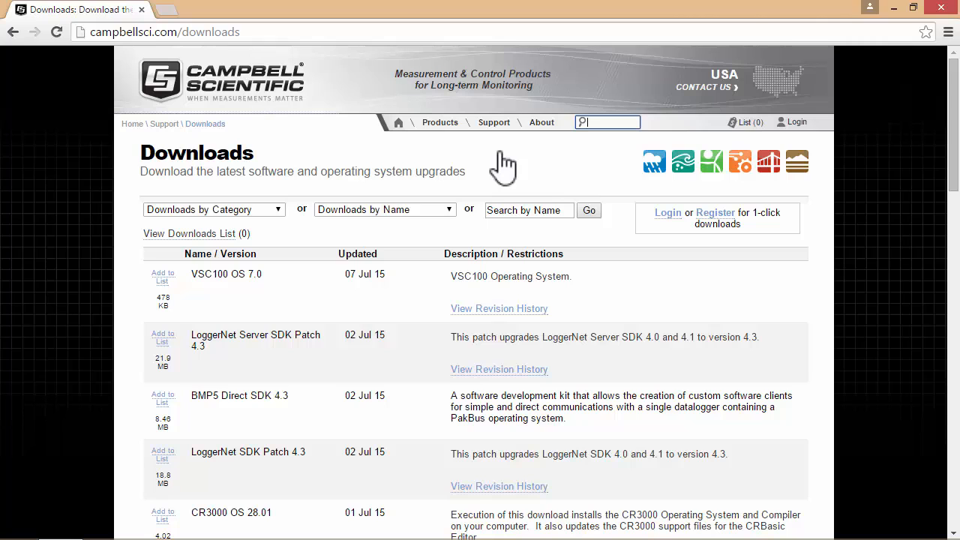
Start a basic account sign-up with the user's full name, e-mail and organization Dhofar EcoHouse Team.
left_click(714, 215)
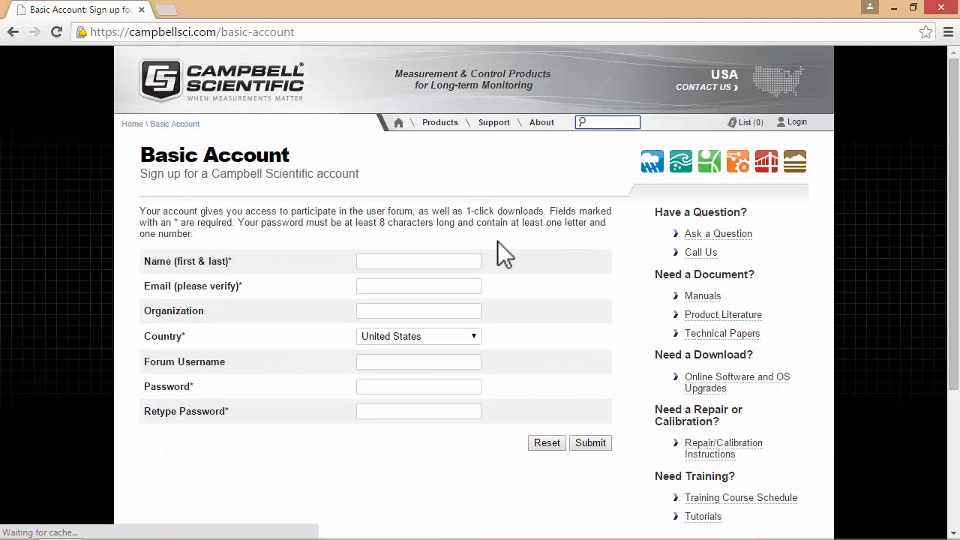
left_click(415, 261)
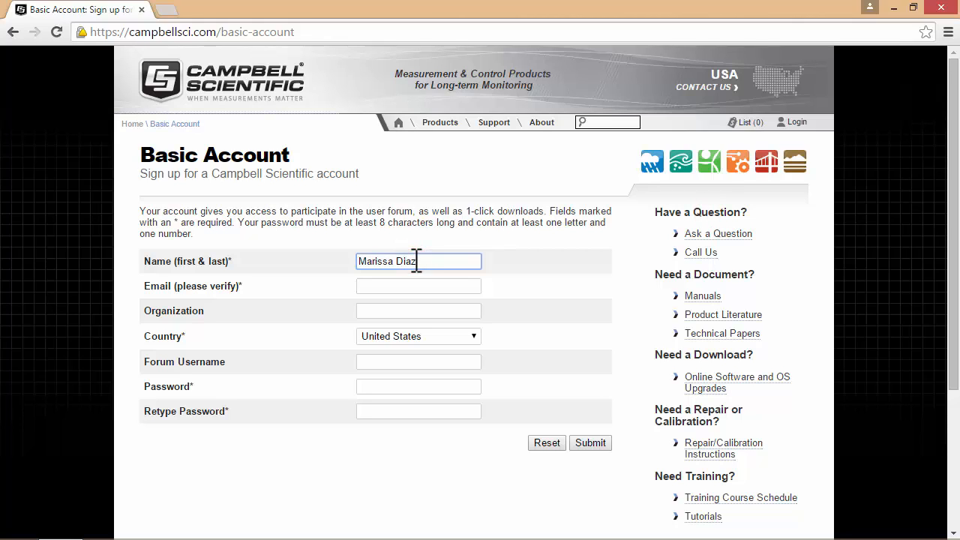
key("Tab")
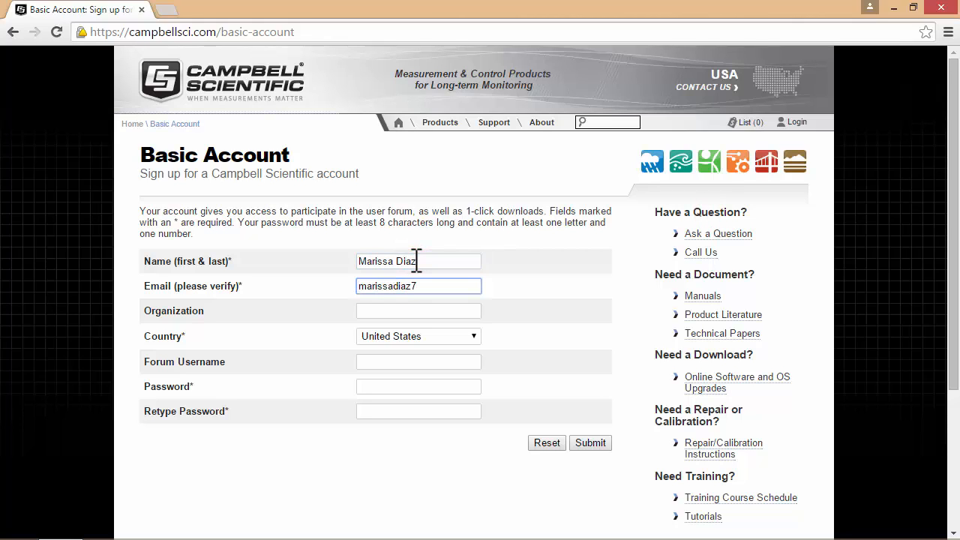
key("Tab")
type("Dhofar")
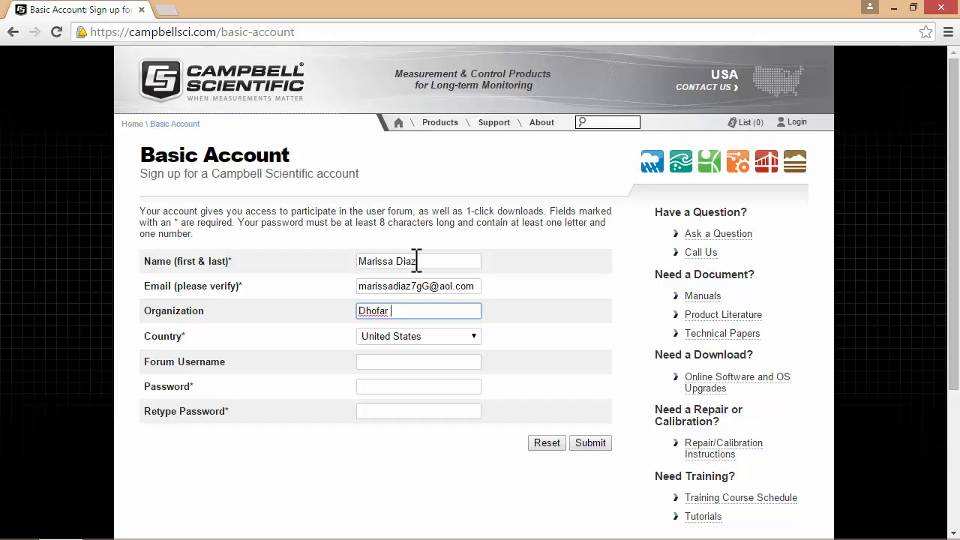
type(" EcoHouse Team")
key("Tab")
key("Tab")
Set country to Oman, enter a forum username and password twice, and submit.
left_click(393, 338)
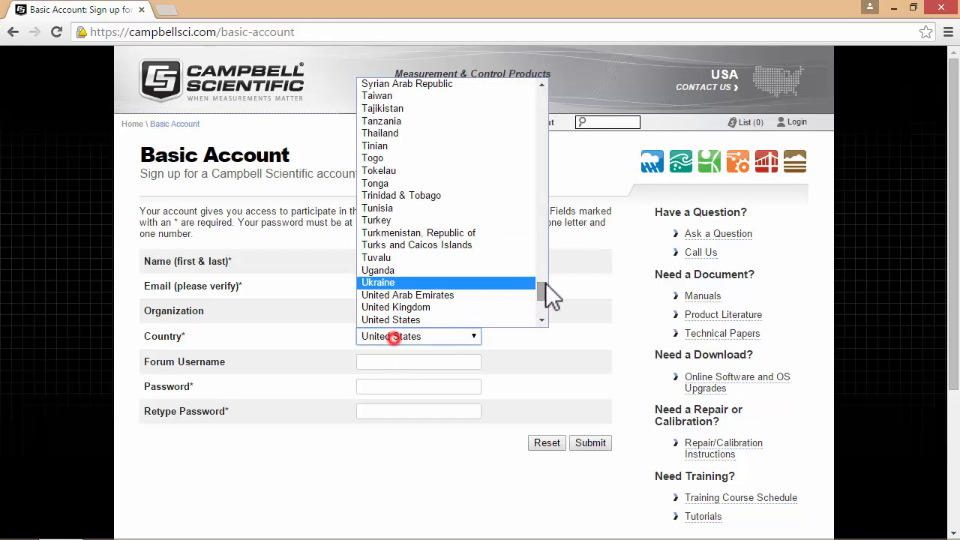
left_click_drag(545, 293, 544, 251)
left_click(405, 103)
left_click(384, 360)
key("Tab")
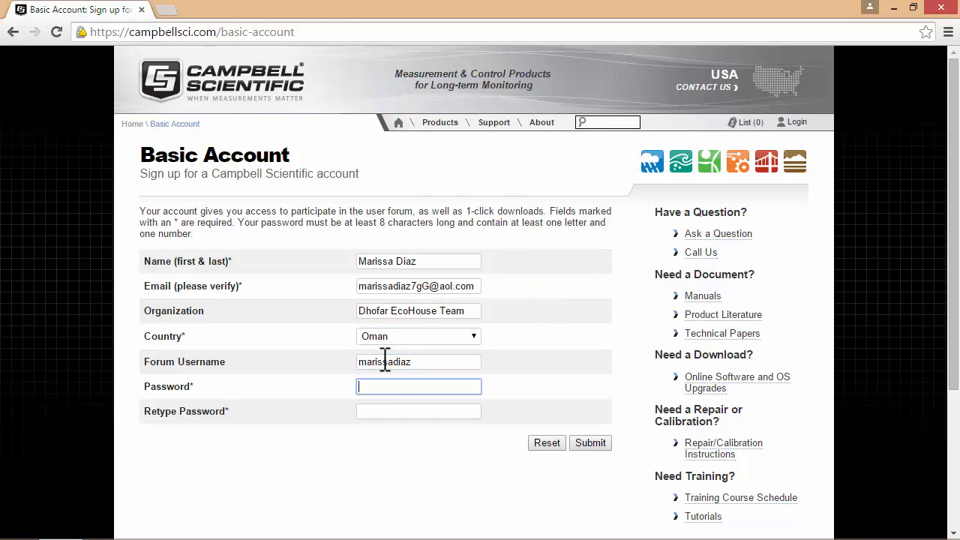
type("••••••••")
key("Tab")
type("••••••••")
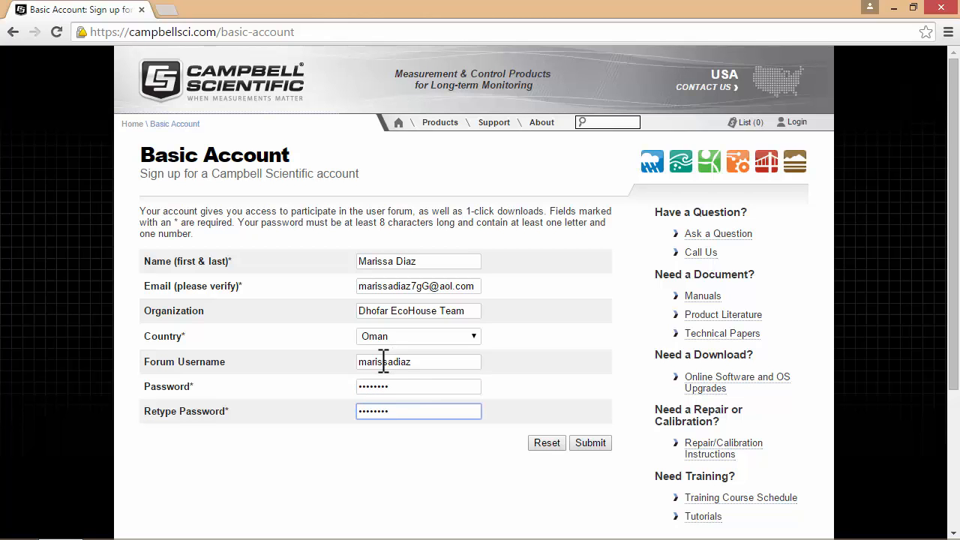
left_click(598, 442)
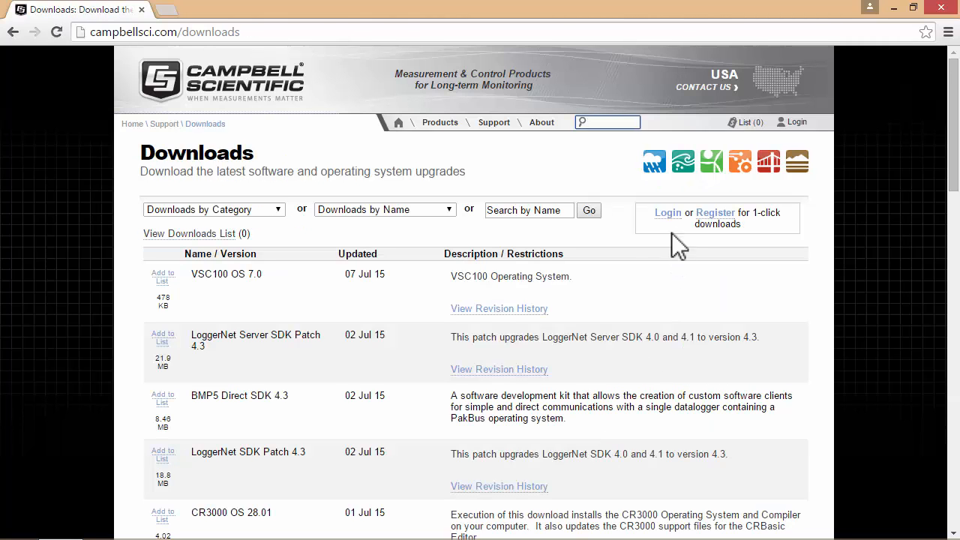
Log in to the new account, check the Account page, and return to Downloads.
left_click(670, 213)
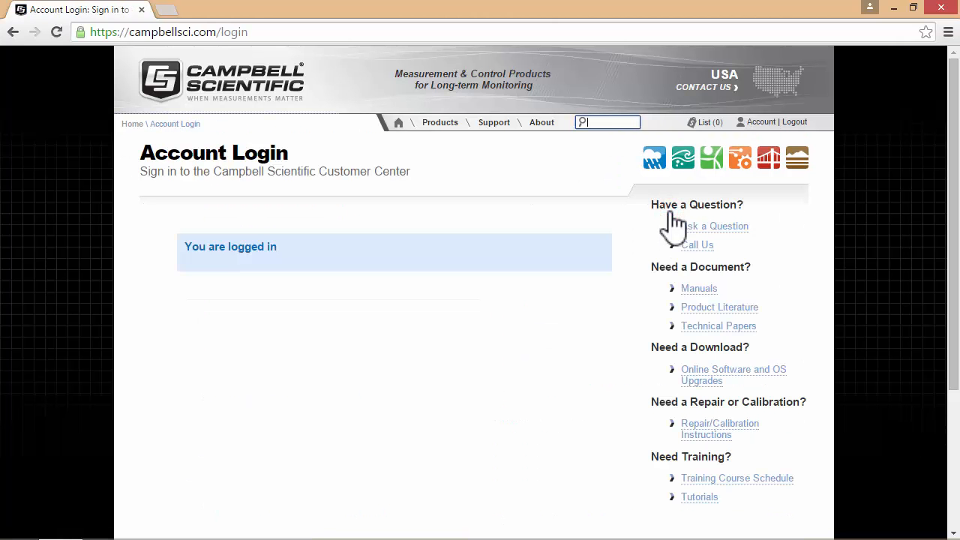
left_click(753, 124)
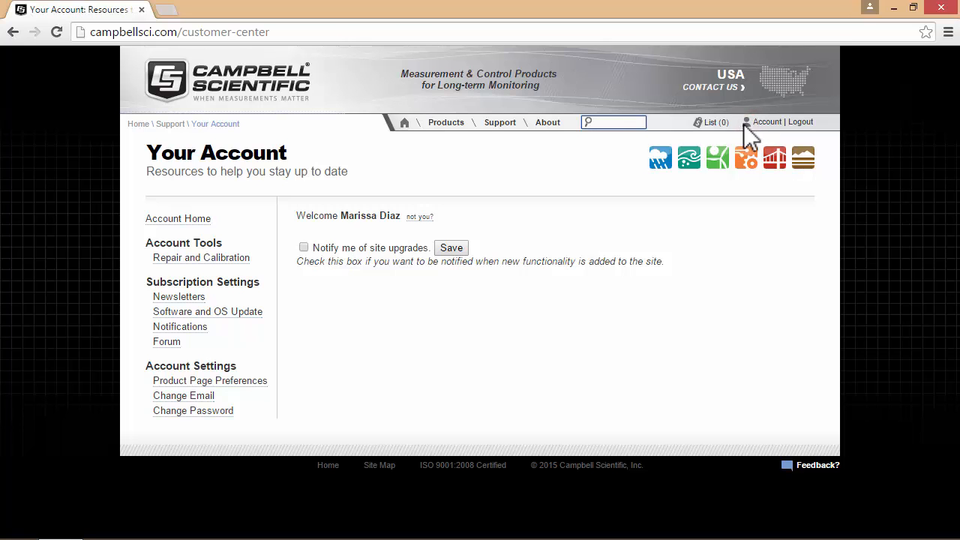
mouse_move(500, 124)
left_click(502, 146)
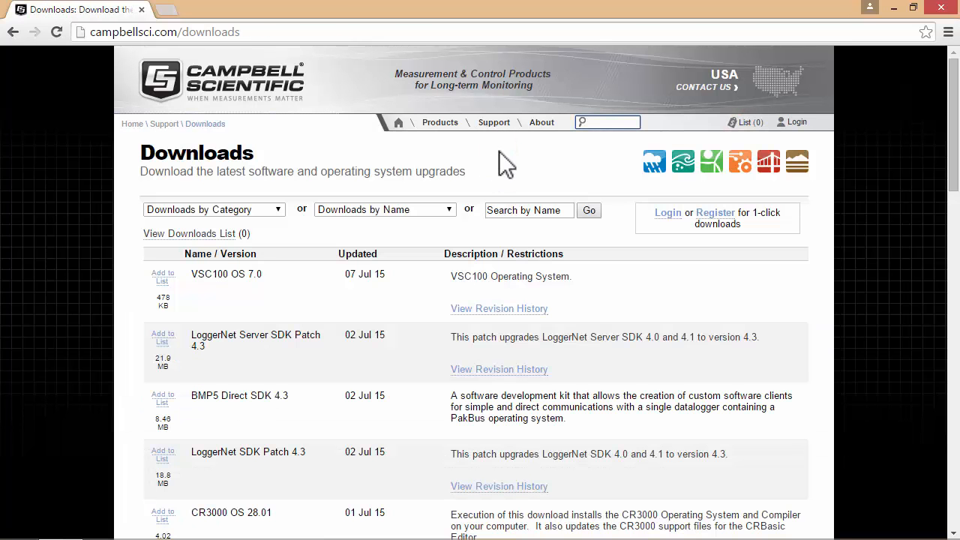
left_click(660, 213)
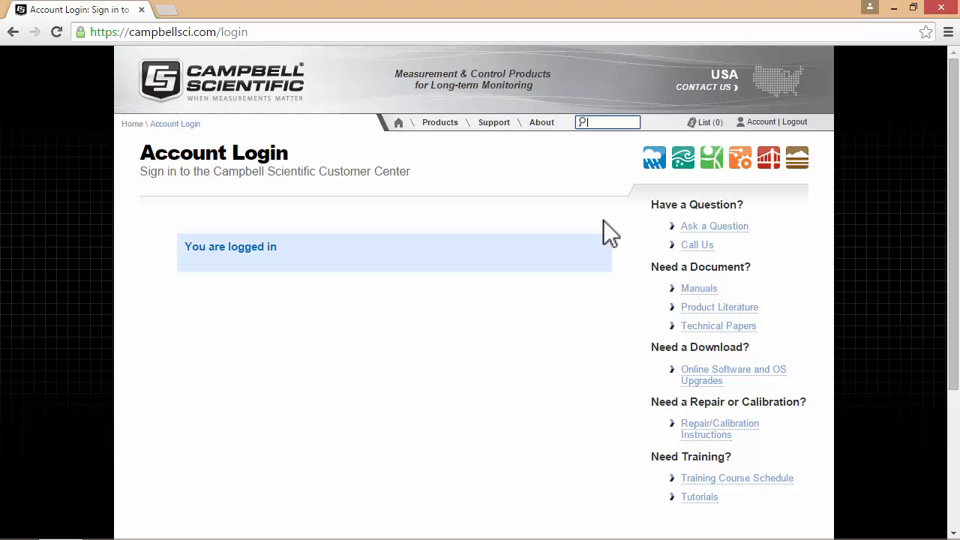
mouse_move(493, 126)
left_click(491, 155)
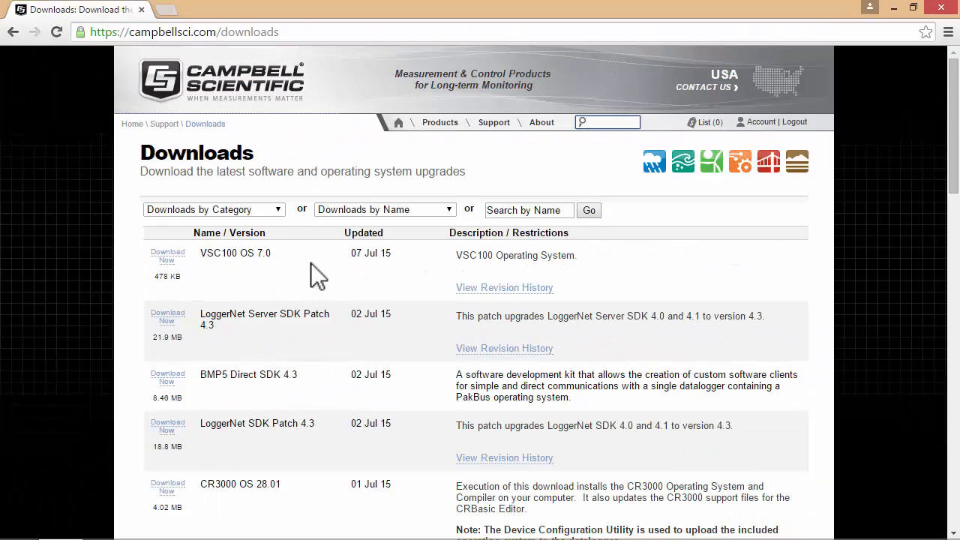
Download LoggerNet_4.3_Trial.exe from the LoggerNet Trial 4.3 entry in Downloads by Name.
left_click(358, 209)
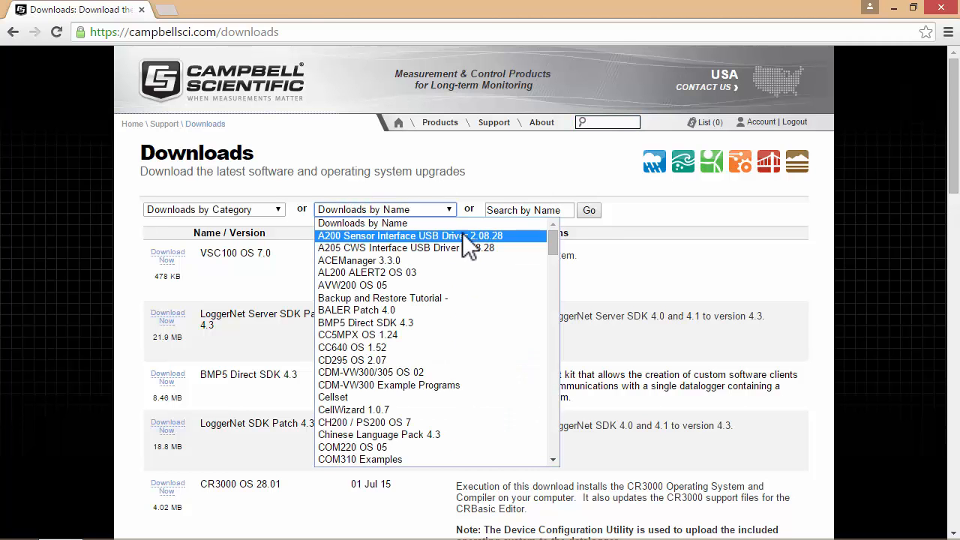
left_click_drag(554, 243, 538, 337)
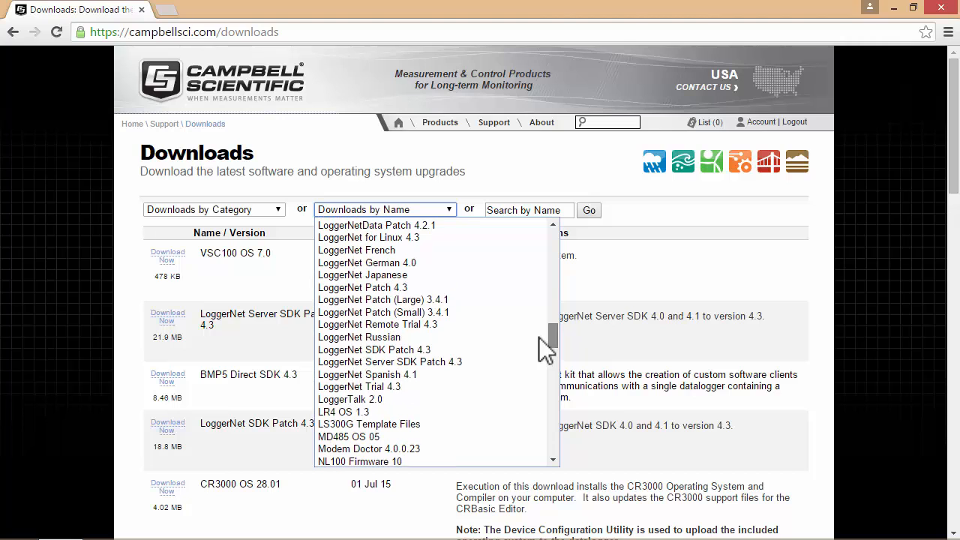
left_click(391, 386)
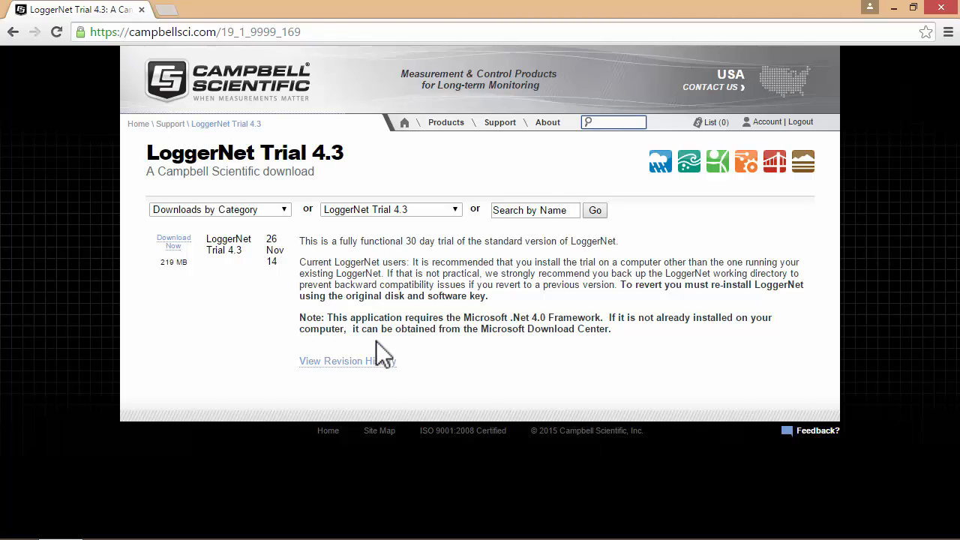
left_click(173, 242)
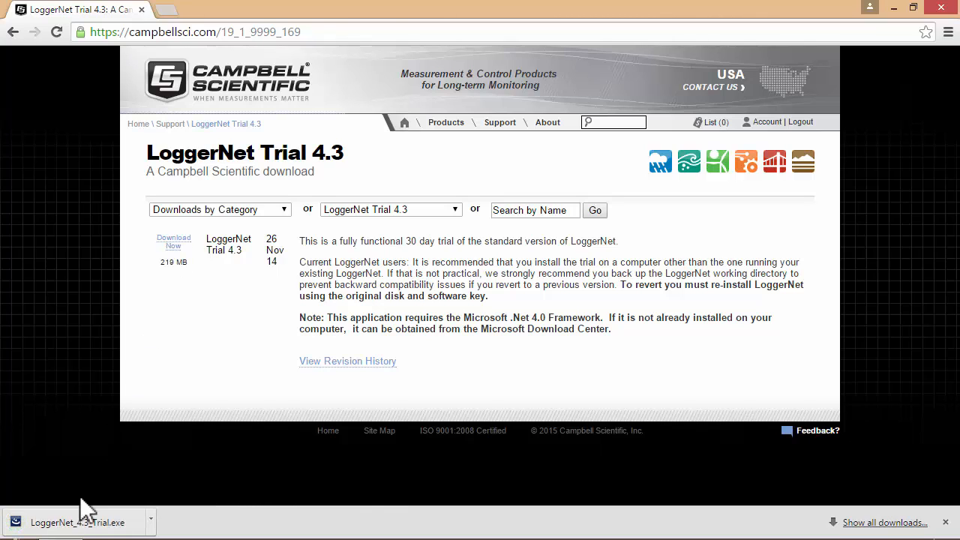
Run LoggerNet_4.3_Trial.exe, accept the license agreement and proceed with the installation.
left_click(71, 522)
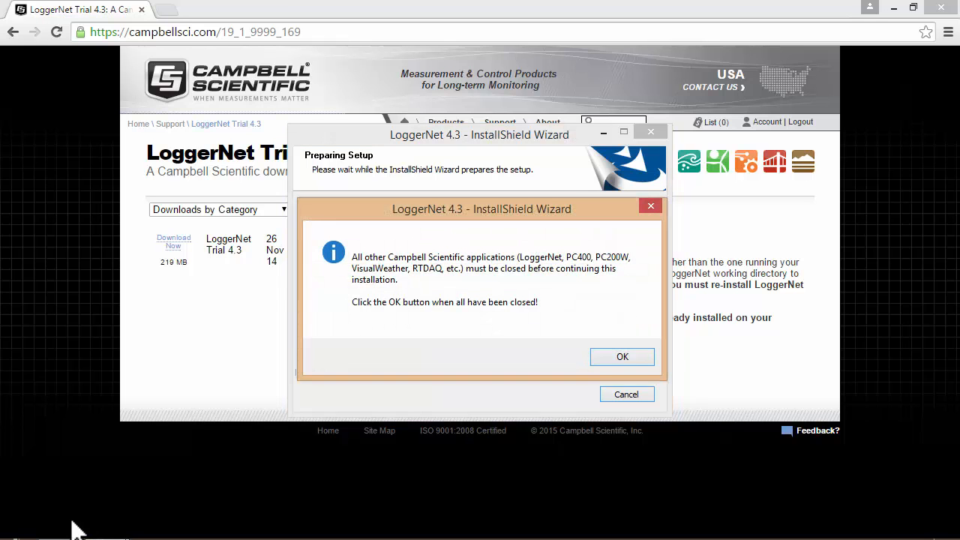
left_click(633, 363)
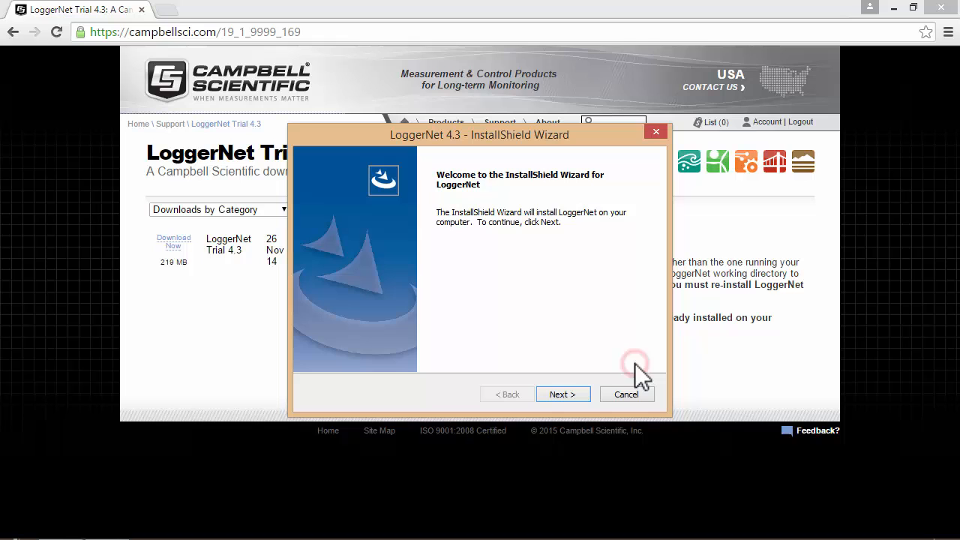
left_click(563, 396)
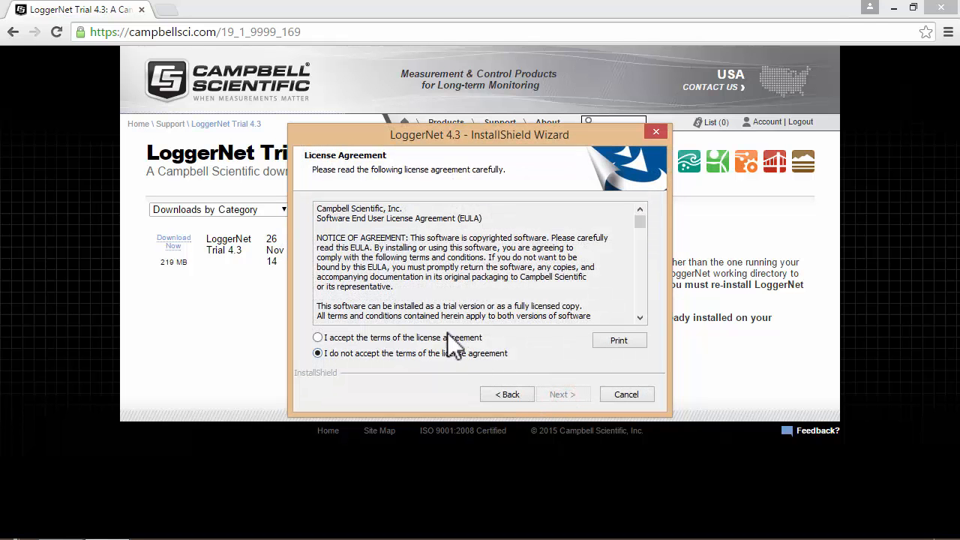
left_click(441, 338)
left_click(560, 394)
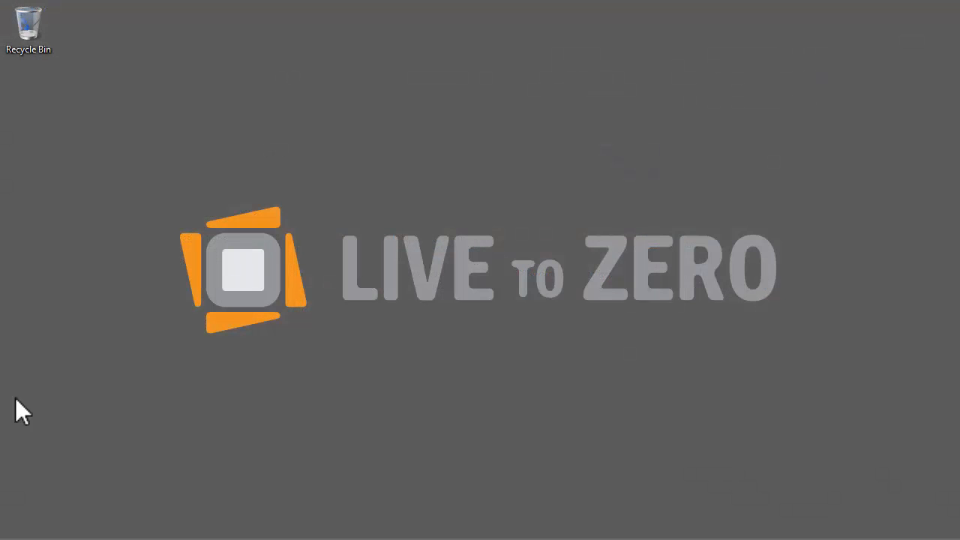
Launch LoggerNet and open the Setup Screen in Standard View.
mouse_move(197, 536)
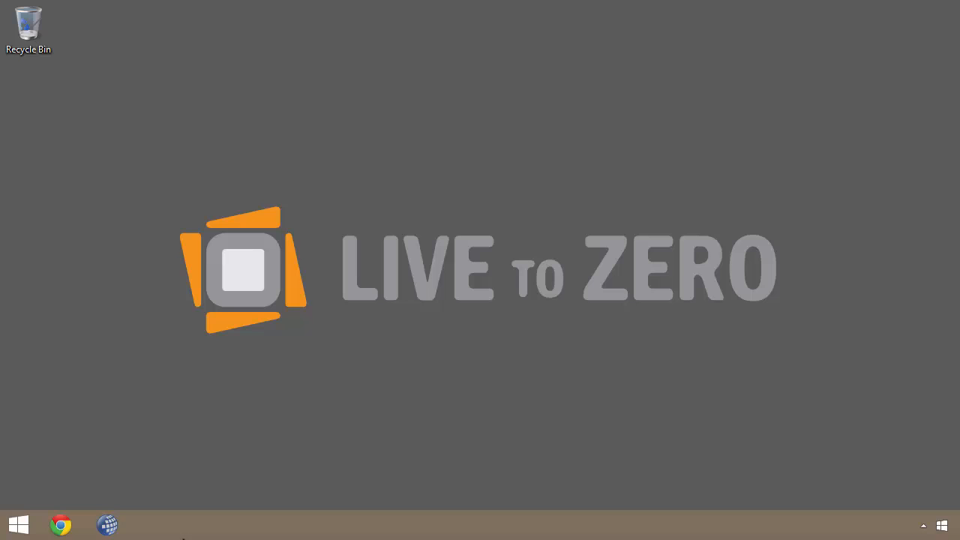
left_click(109, 528)
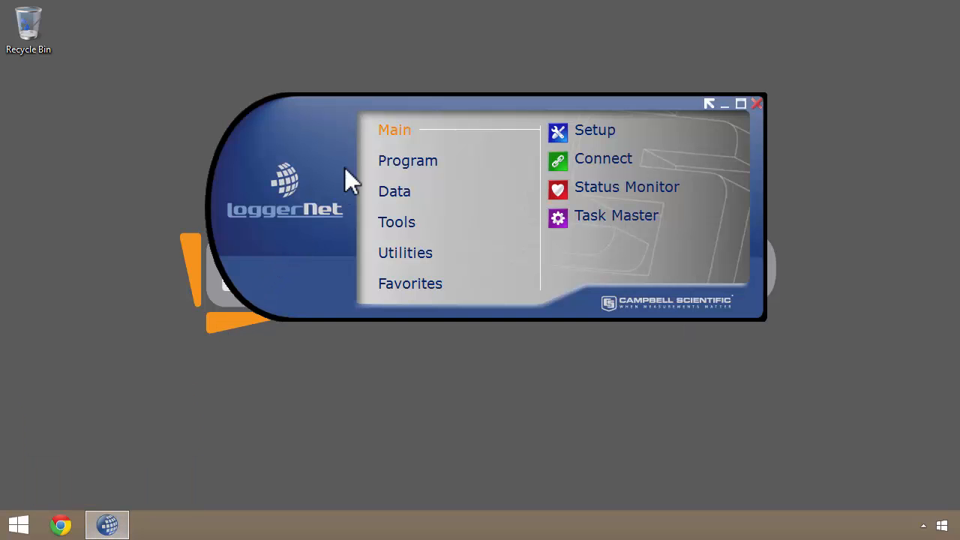
left_click(566, 131)
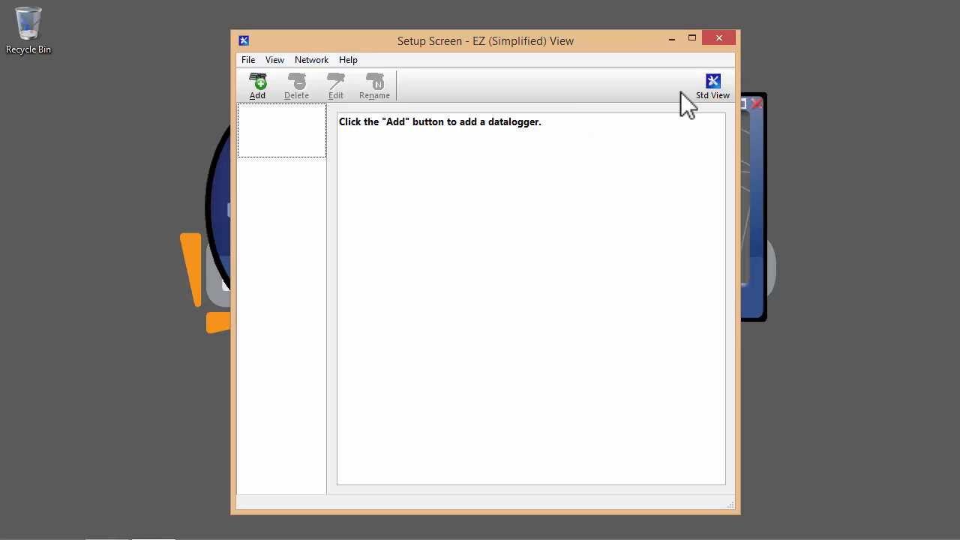
left_click(712, 83)
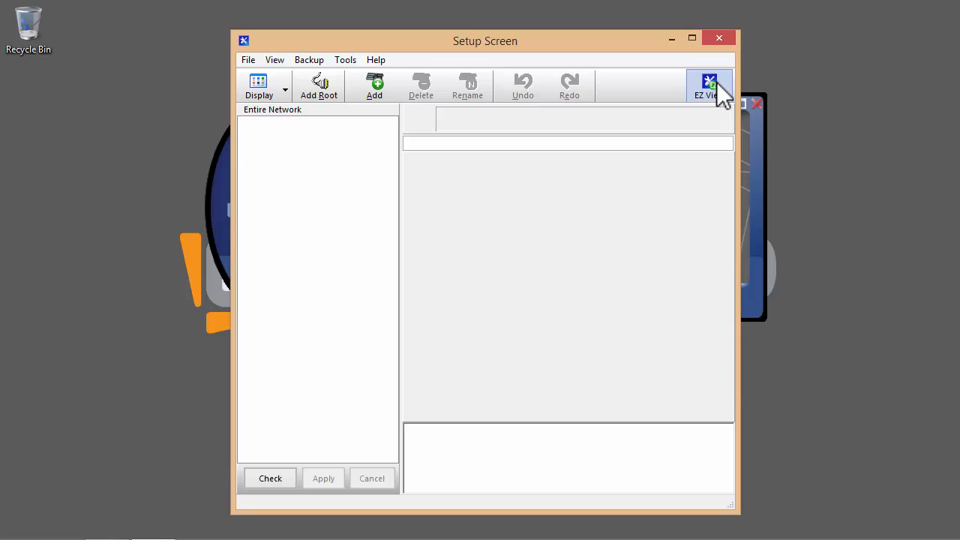
Add an IPPort, a PakBusPort beneath it, and a CR1000 logger under that.
left_click(377, 88)
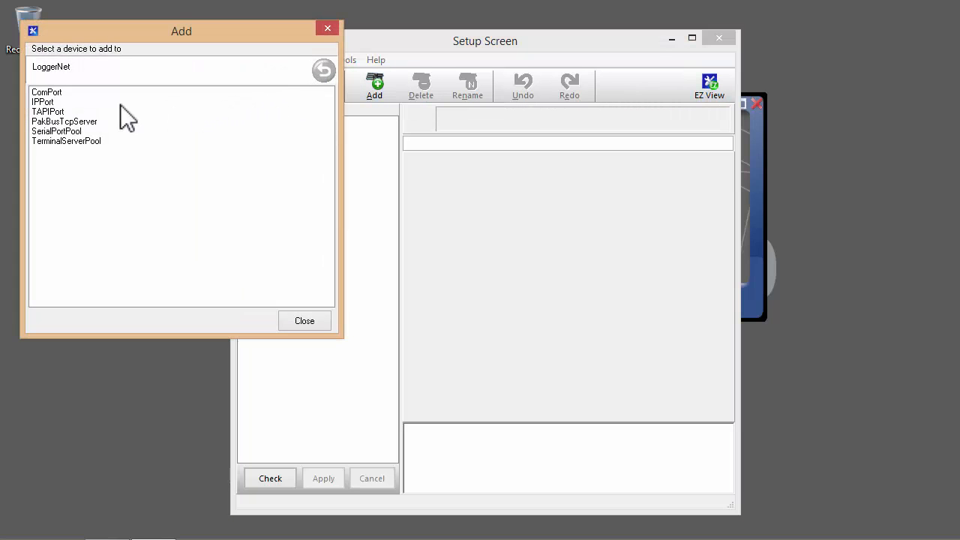
double_click(43, 102)
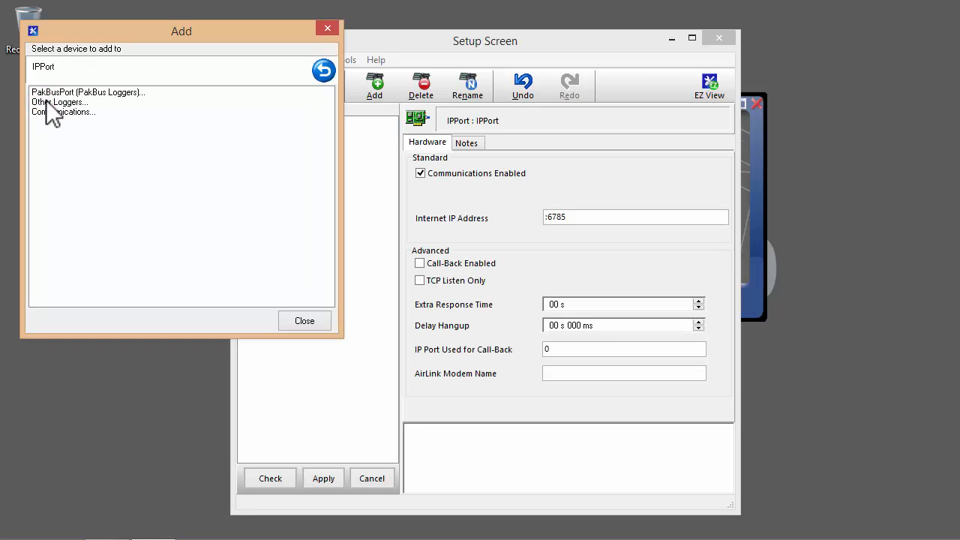
double_click(55, 93)
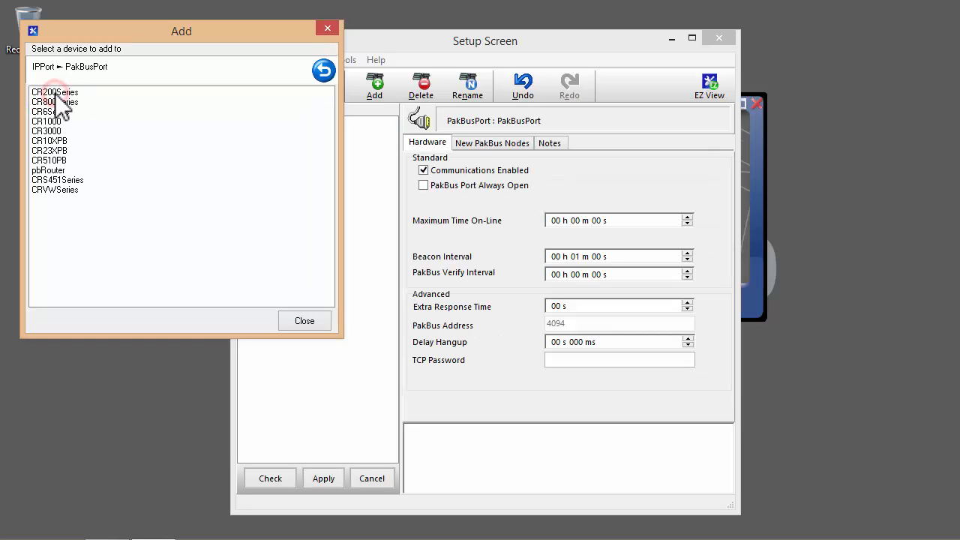
double_click(48, 122)
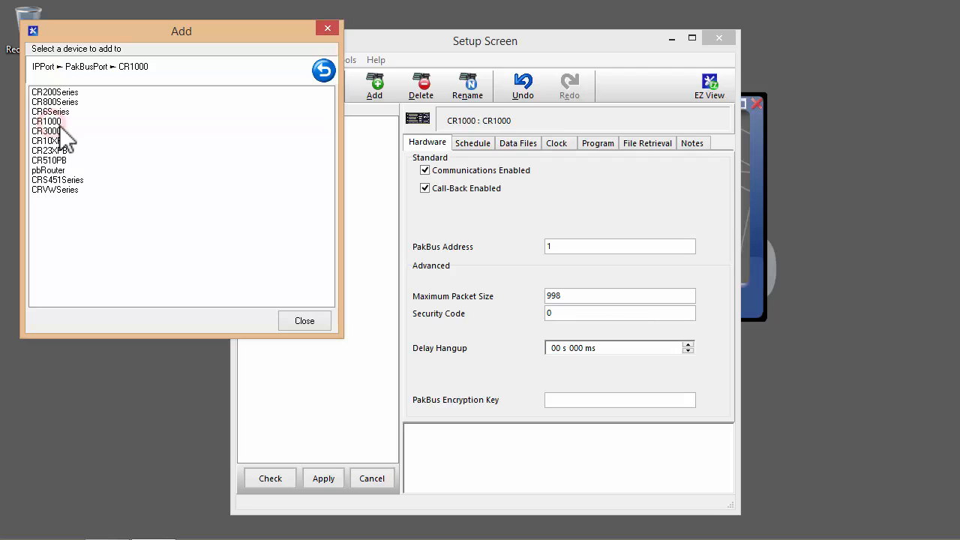
left_click(304, 320)
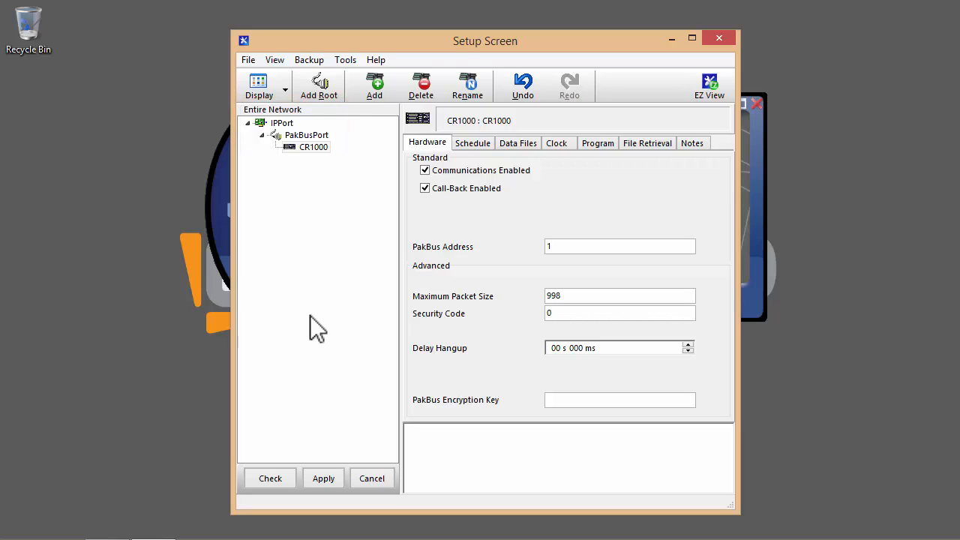
Rename the CR1000 logger to SQUEcoHouse.
left_click(312, 147)
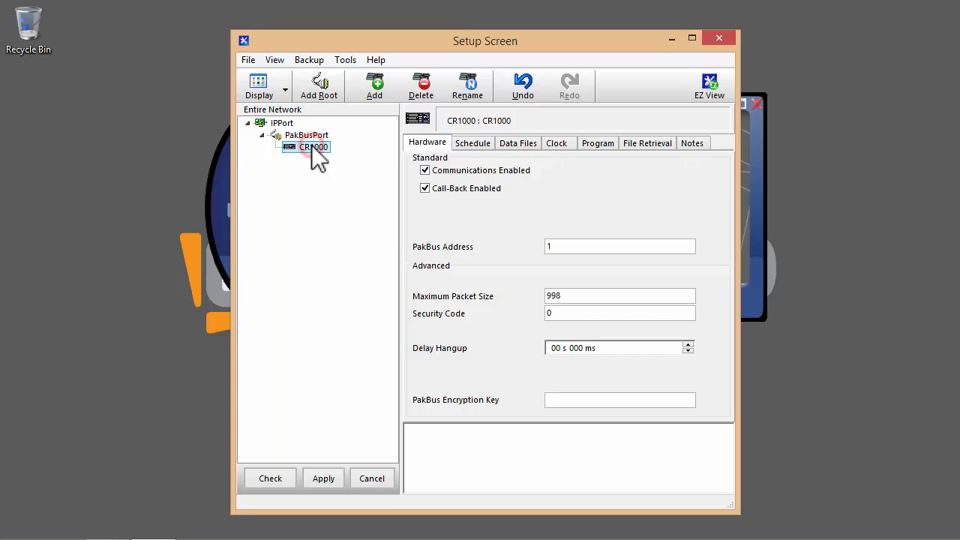
left_click(460, 89)
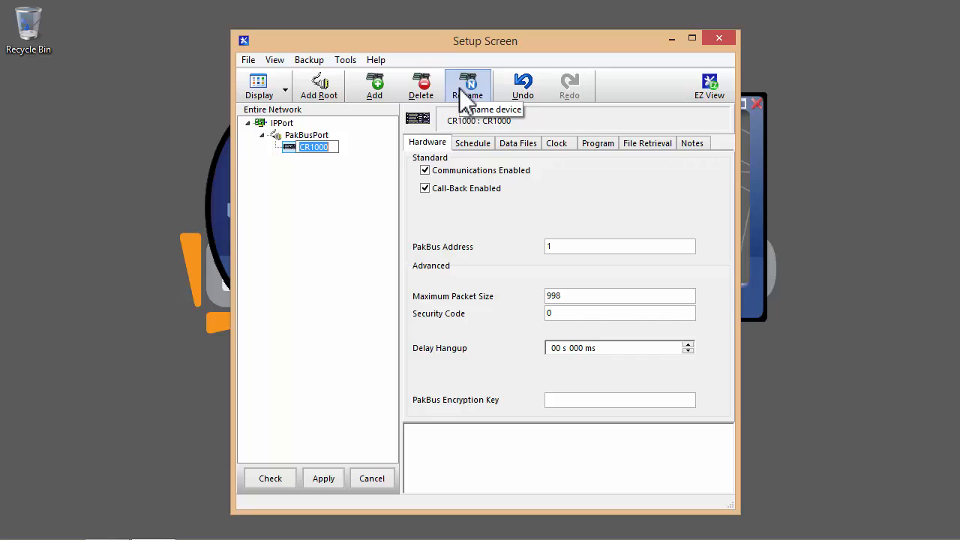
type("D")
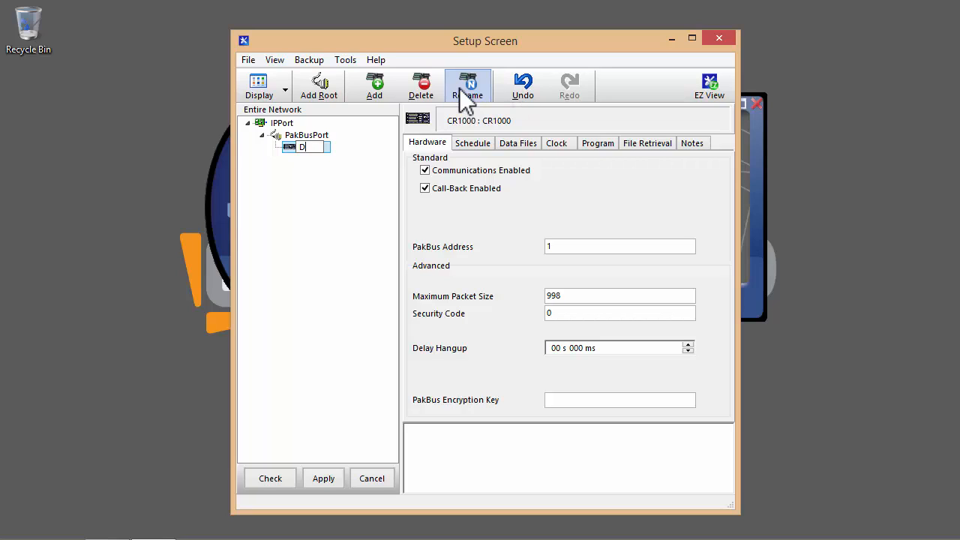
type("hofarEcoHouse")
key("ctrl+a")
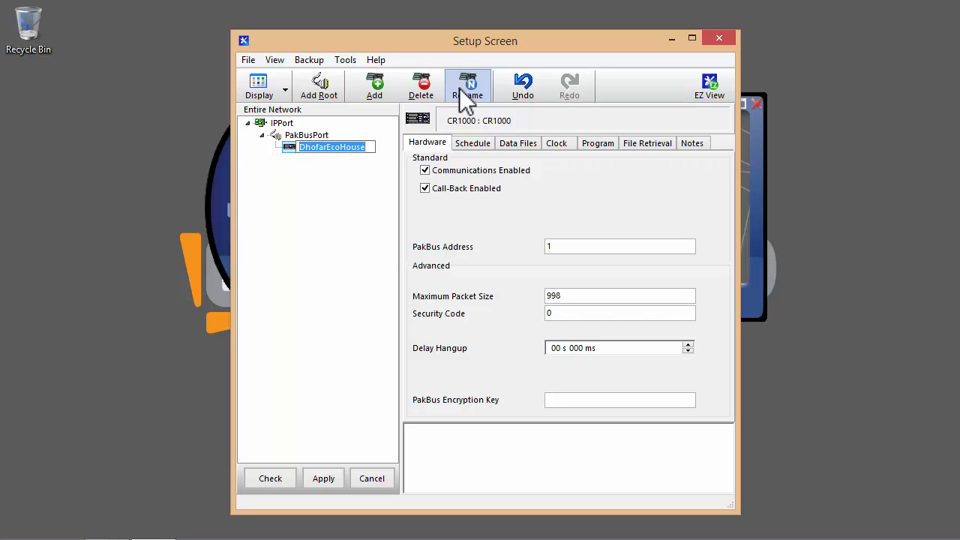
type("SQU")
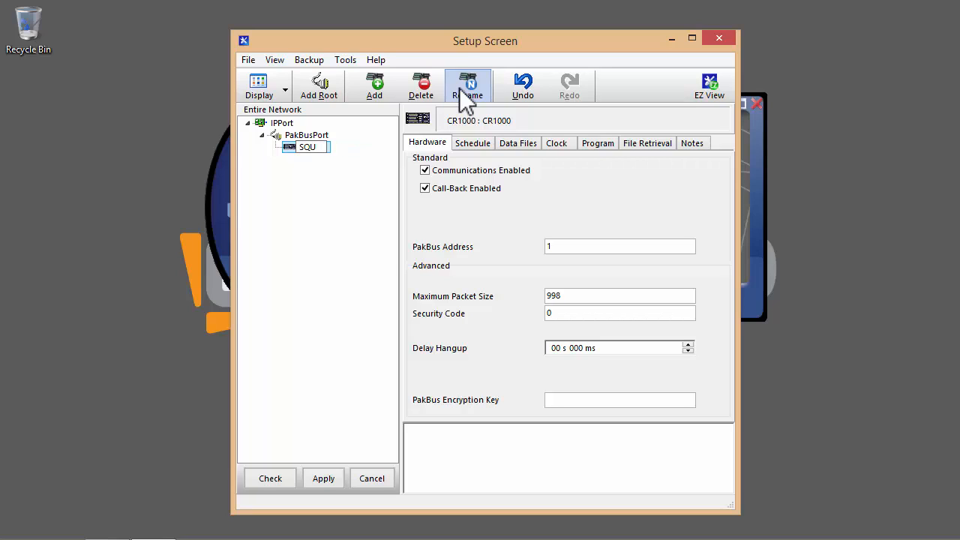
type("EcoHouse")
key("Return")
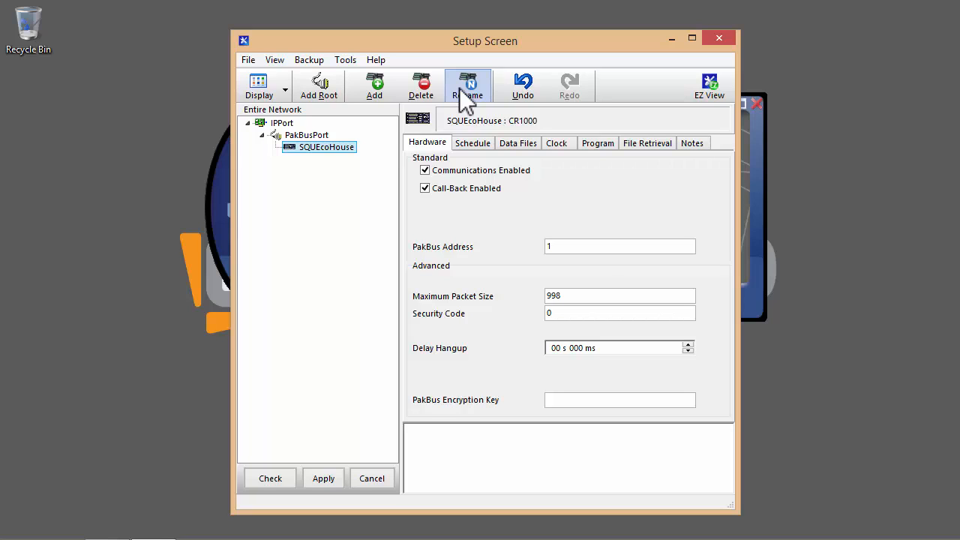
Replace the IPPort's Internet IP Address with the new address.
left_click(276, 123)
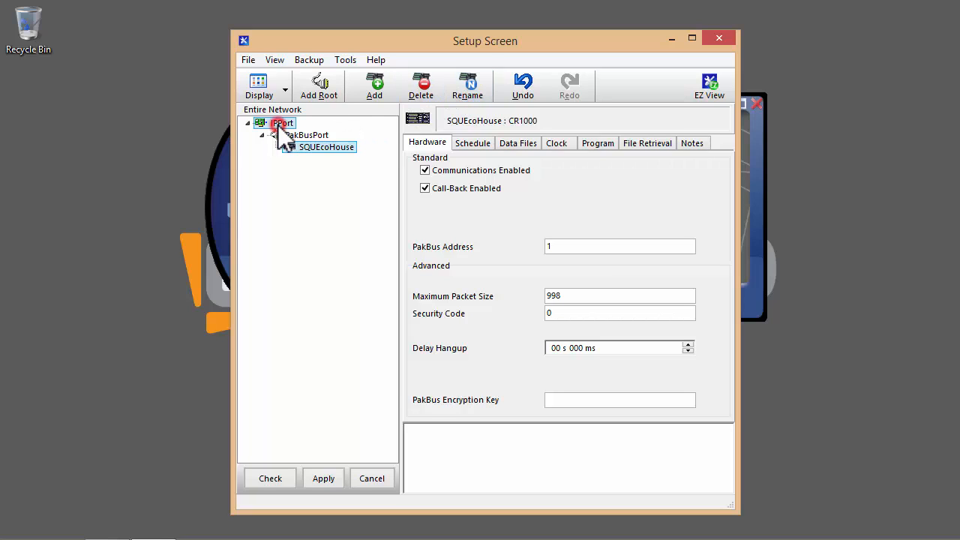
left_click(573, 216)
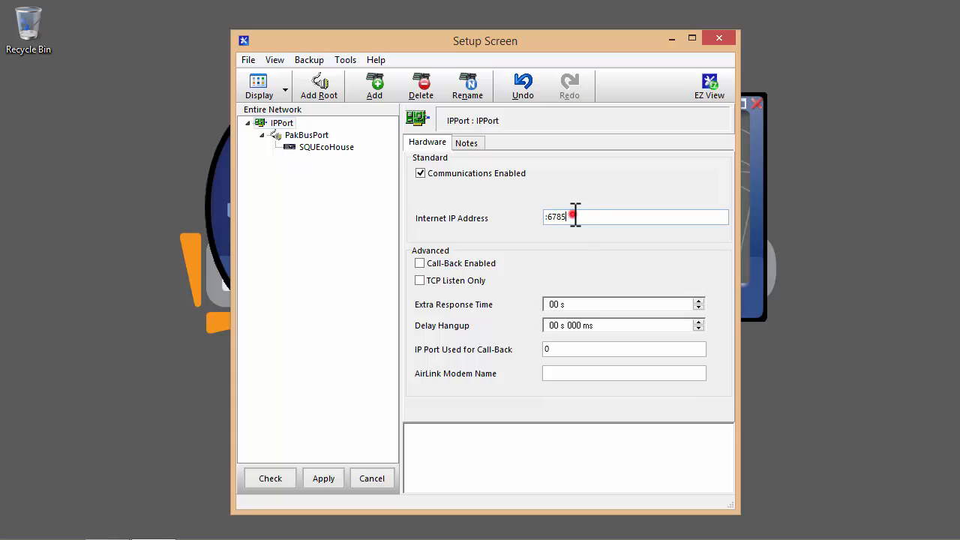
left_click_drag(573, 216, 488, 229)
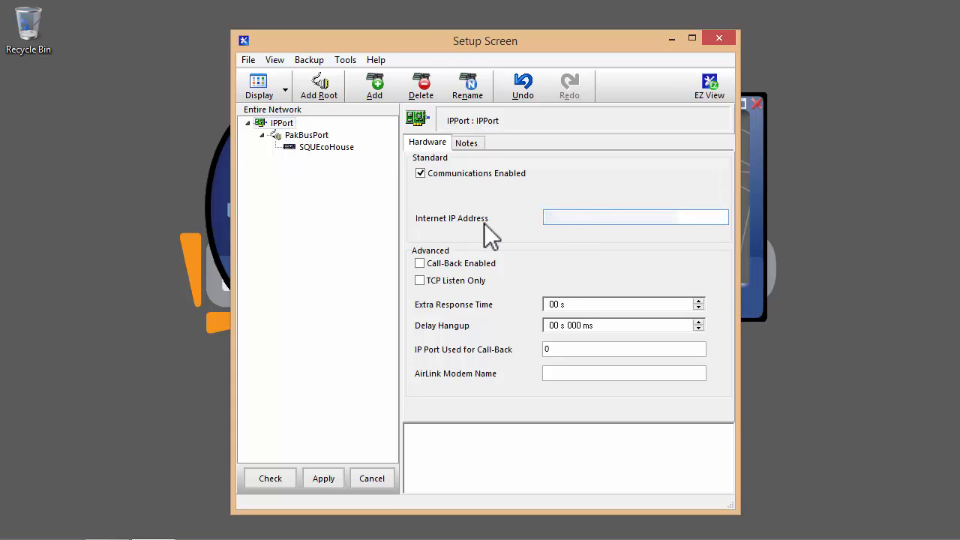
type("?????????")
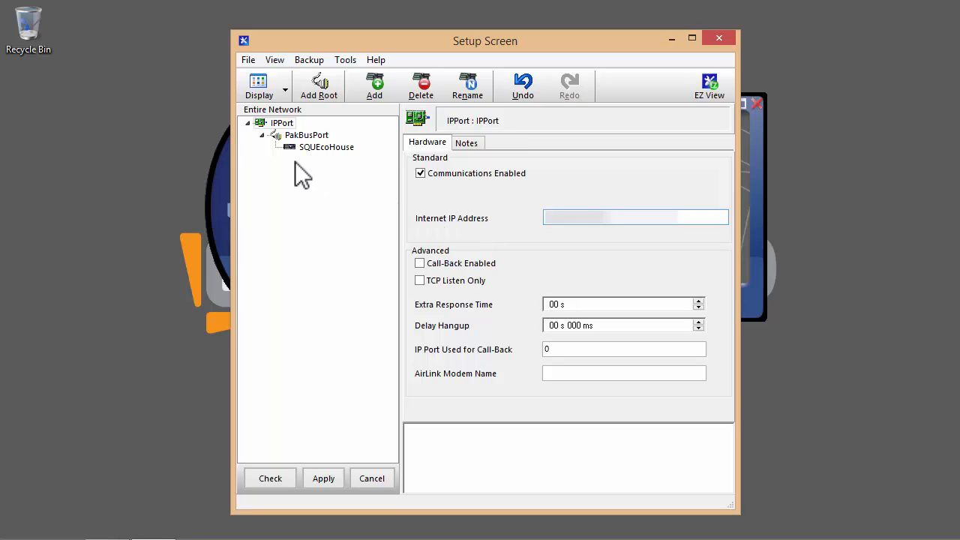
Enter the TCP password for the PakBusPort.
left_click(294, 136)
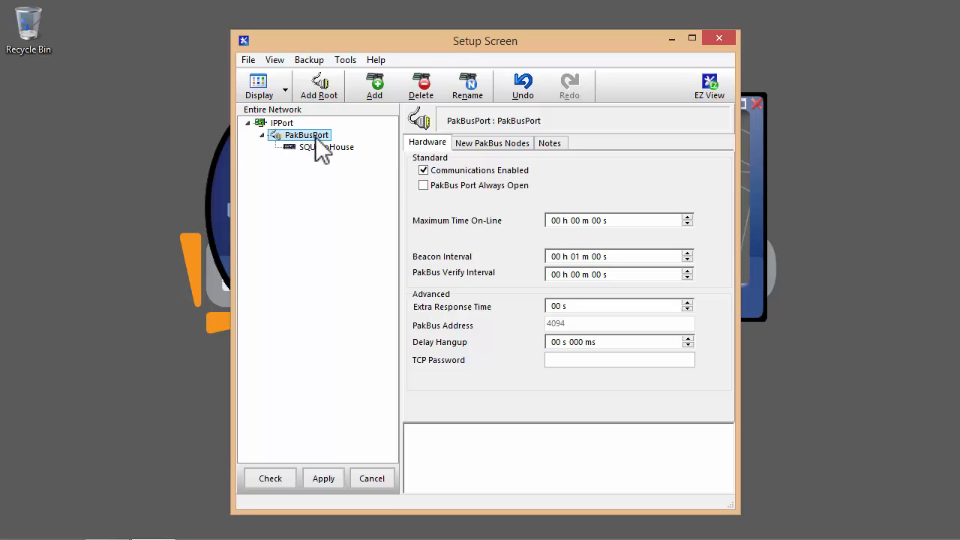
left_click(567, 360)
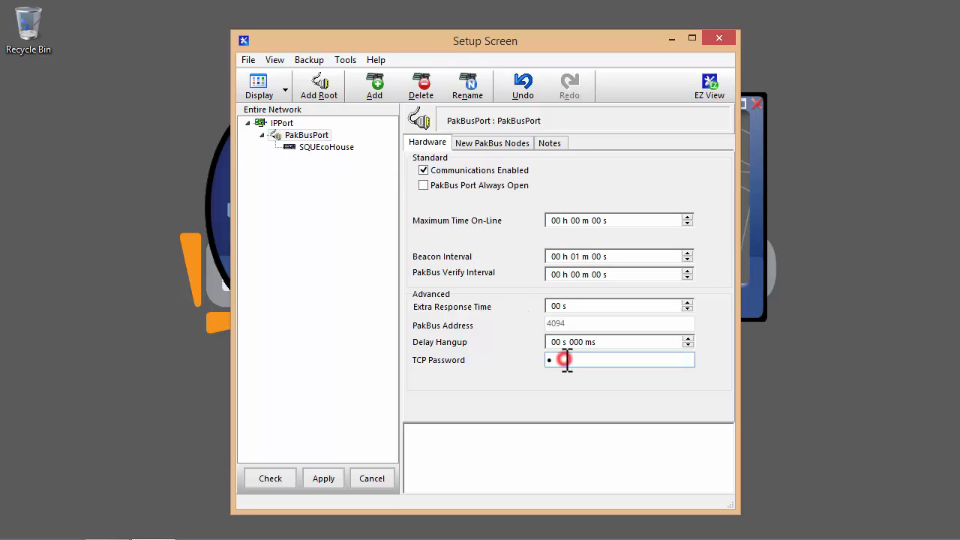
type("••••••••••••")
left_click(329, 148)
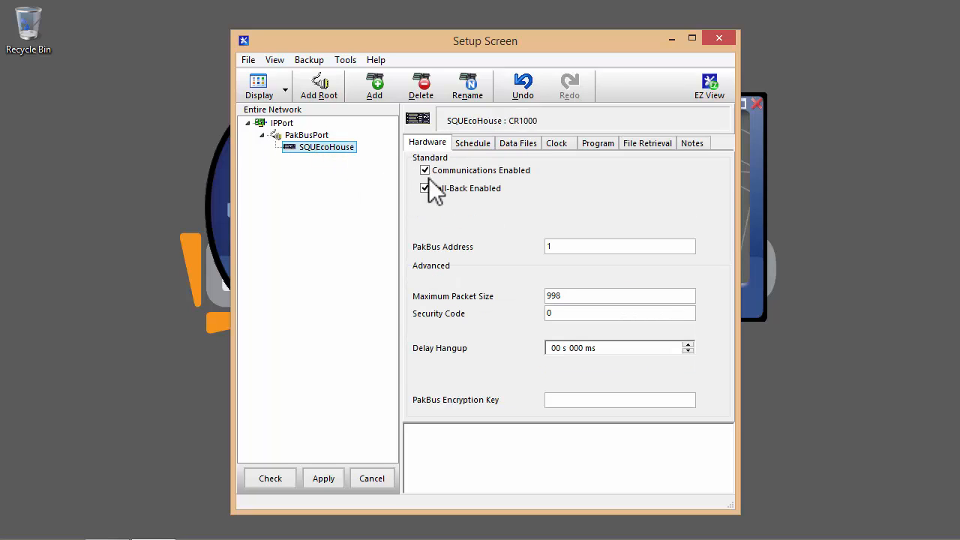
Fill in SQUEcoHouse's PakBus address, PakBus encryption key and security code, then apply.
left_click(556, 244)
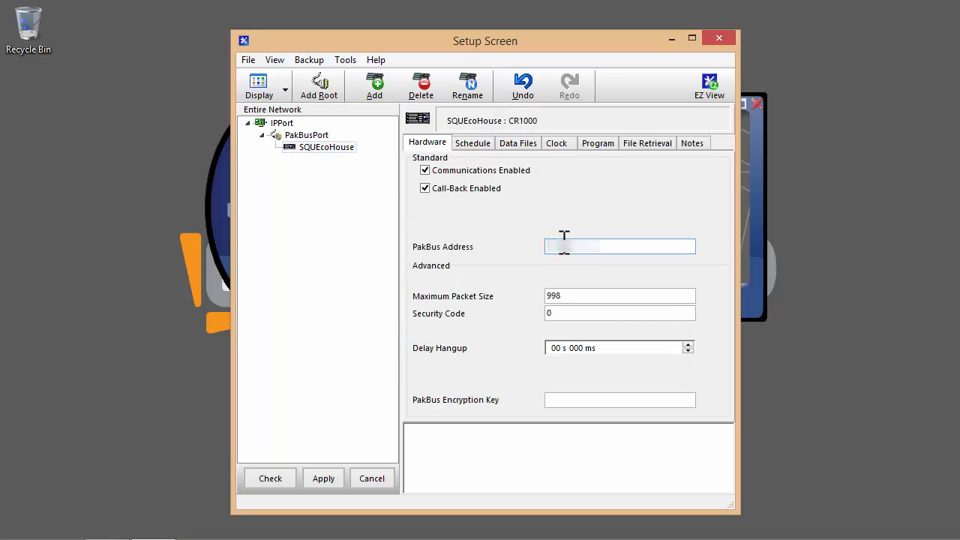
double_click(562, 243)
left_click(573, 401)
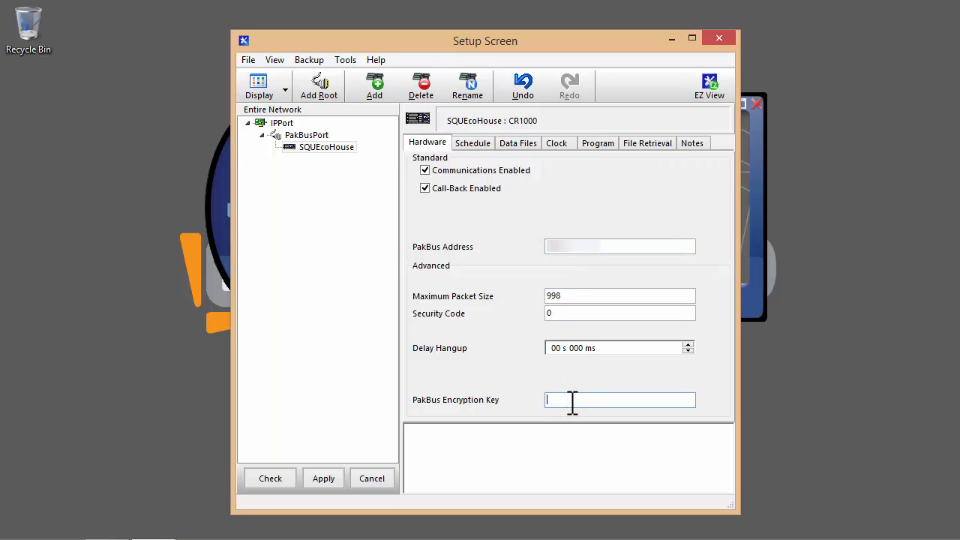
type("123456789012")
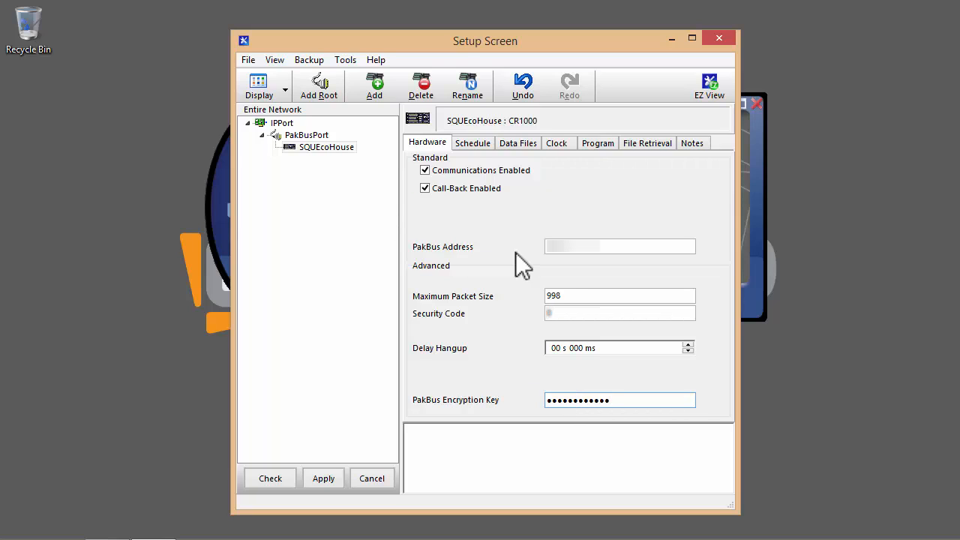
left_click(560, 312)
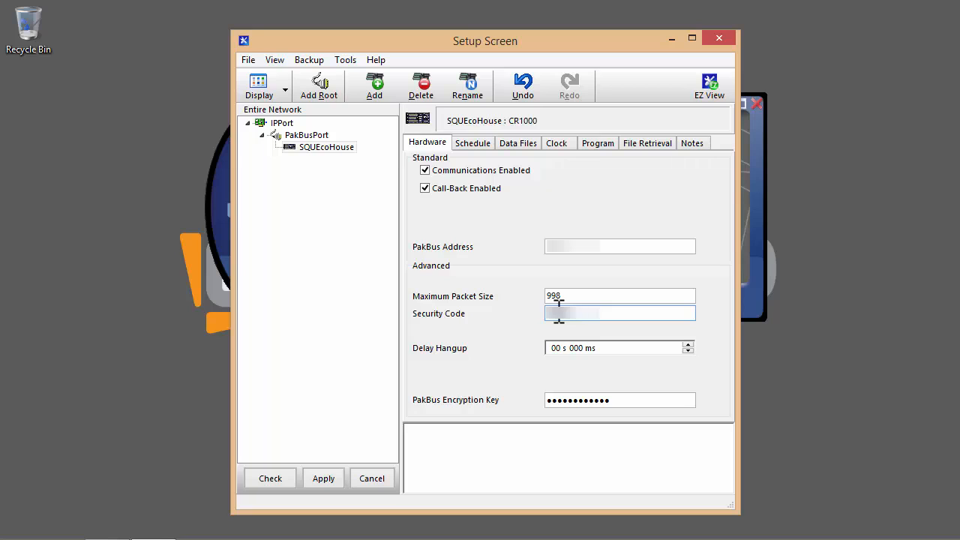
left_click(324, 480)
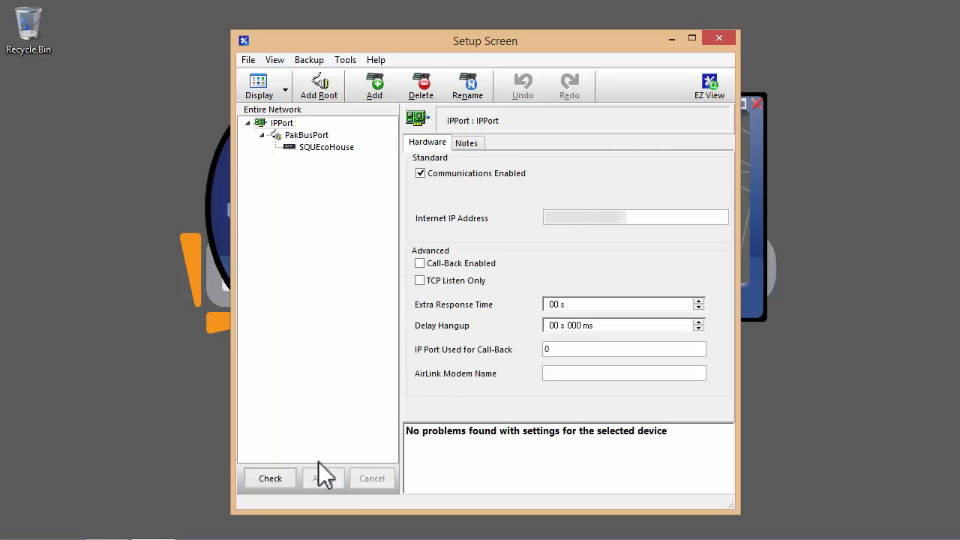
Close the Setup Screen and connect the Connect Screen to the CR1000 station SQUEcoHouse.
left_click(718, 39)
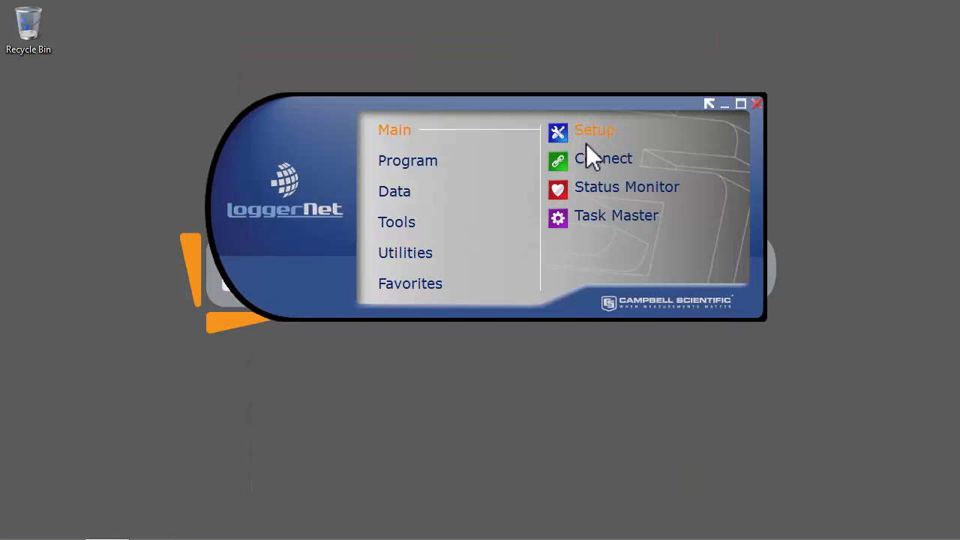
left_click(561, 168)
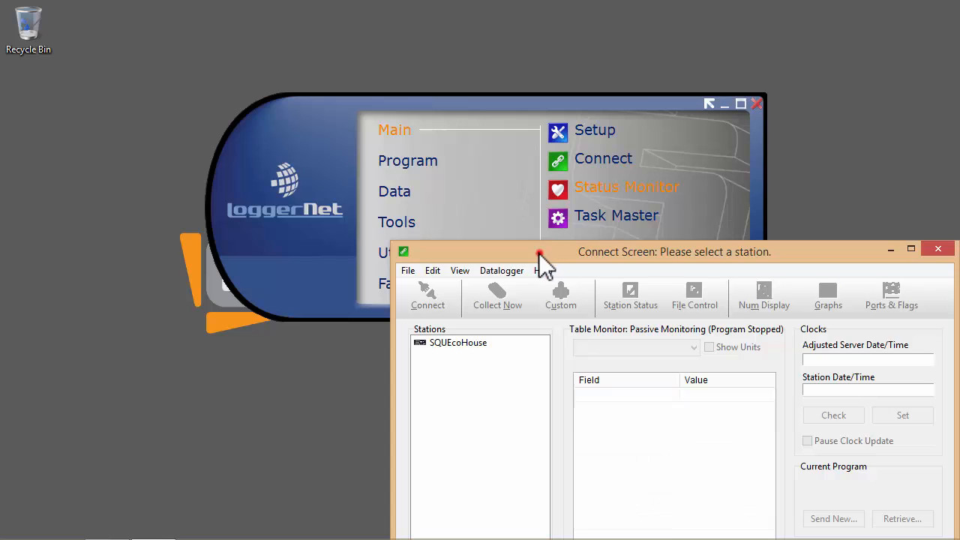
left_click_drag(539, 253, 372, 71)
left_click(303, 160)
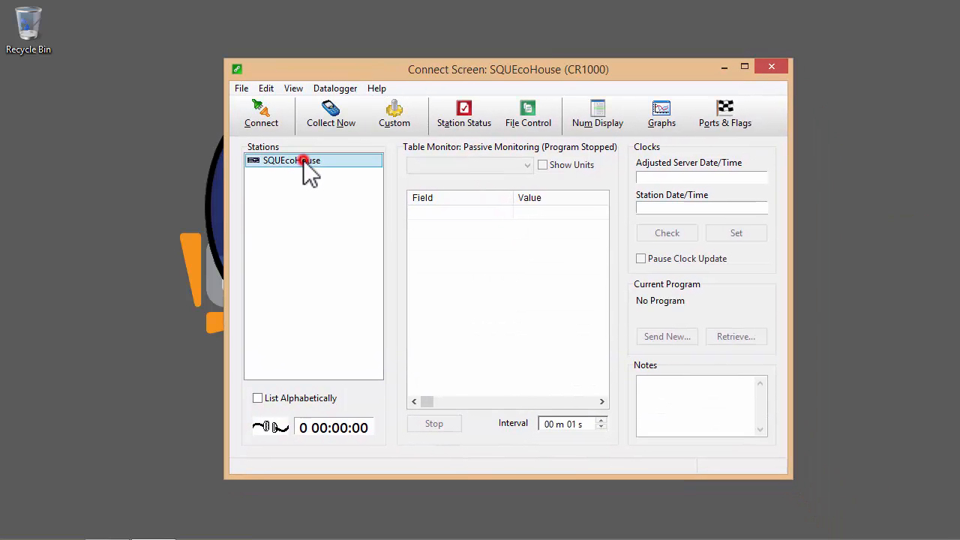
left_click(264, 120)
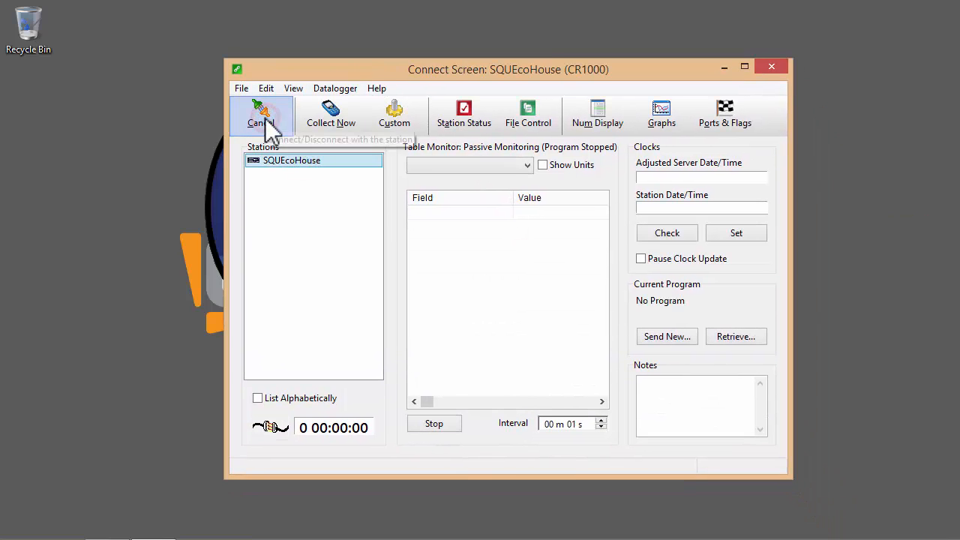